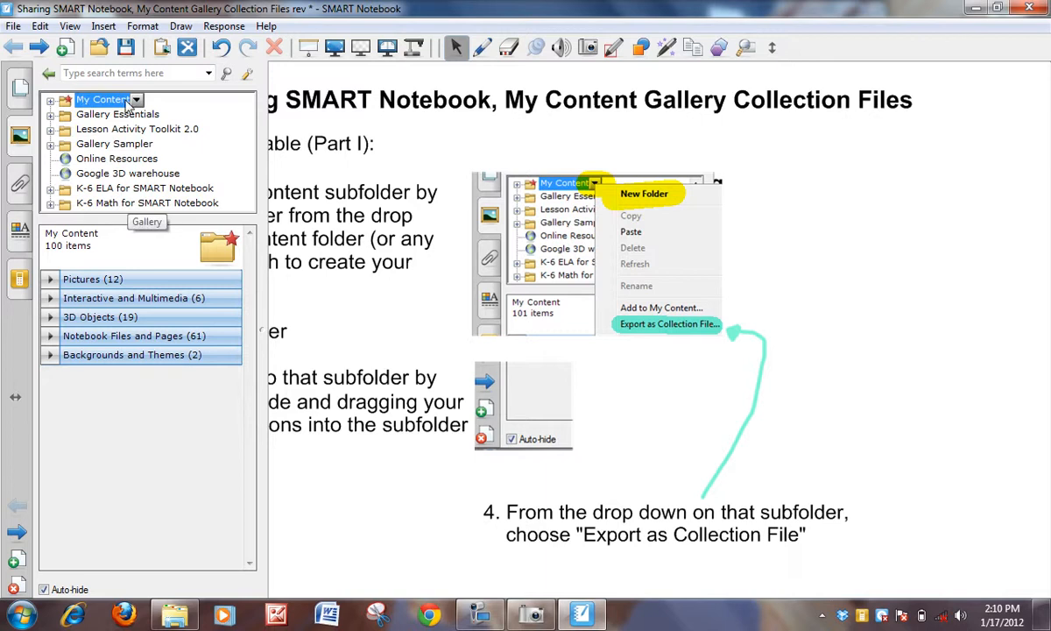
# Turn off Auto-hide for the side panel and create a My Content subfolder named Share
pyautogui.click(44, 589)
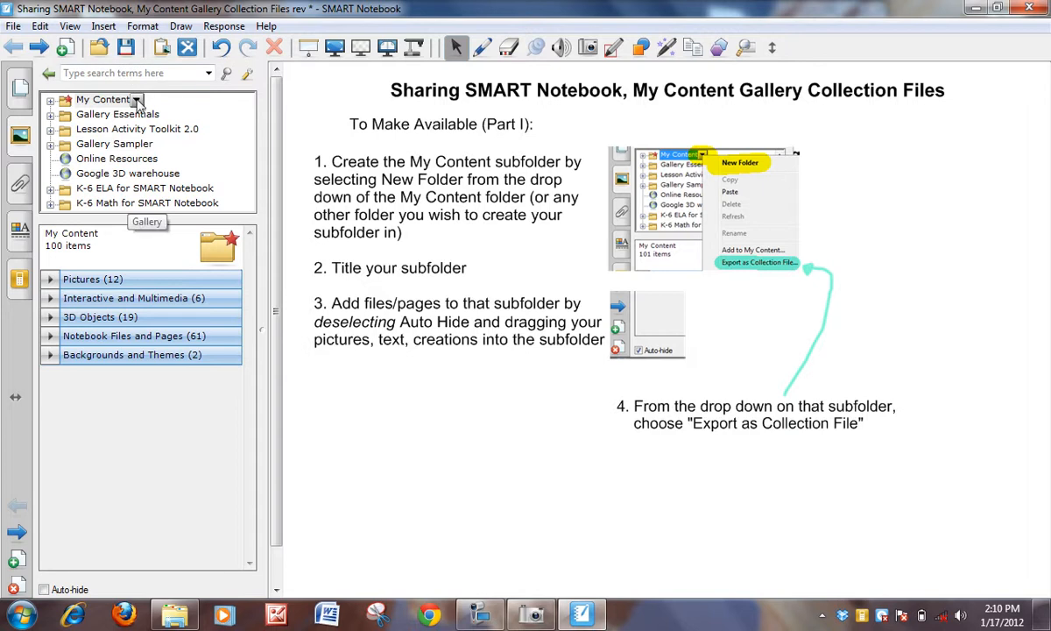
pyautogui.click(136, 100)
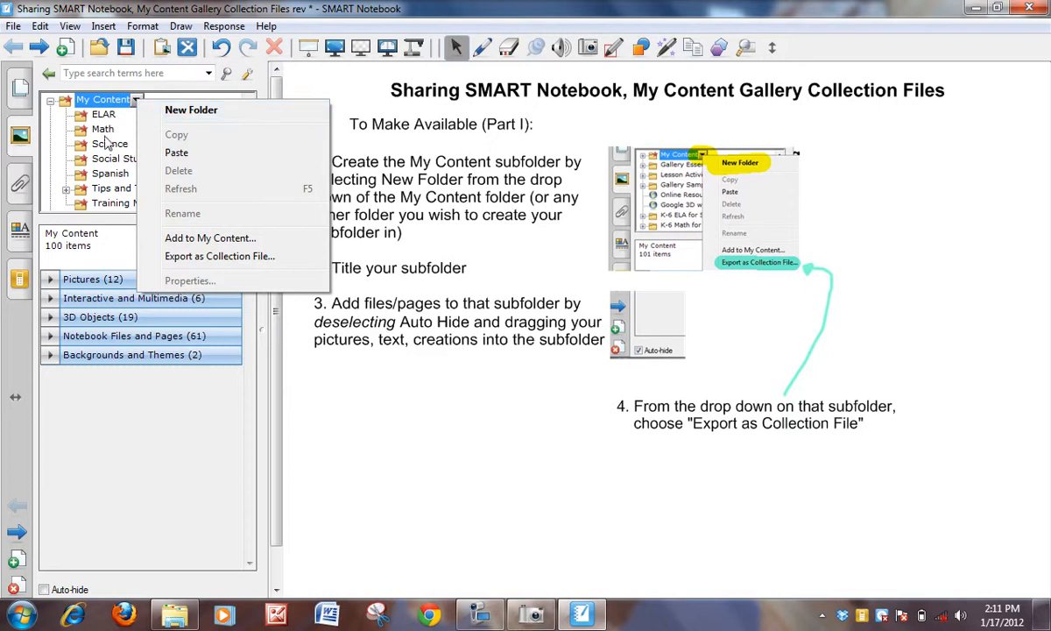
pyautogui.click(191, 112)
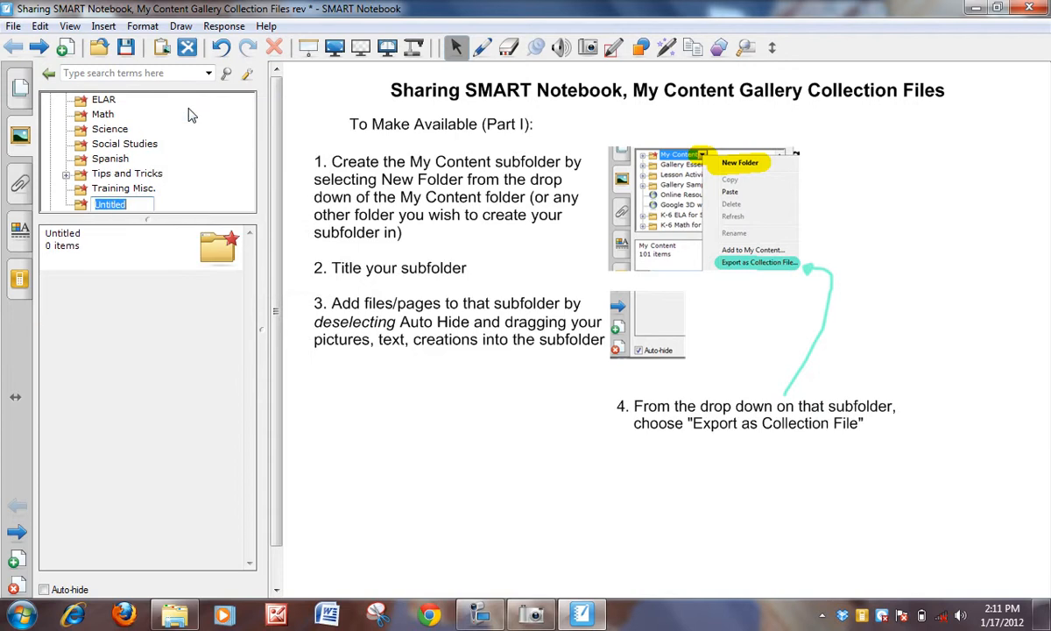
pyautogui.write('Share')
pyautogui.press('Return')
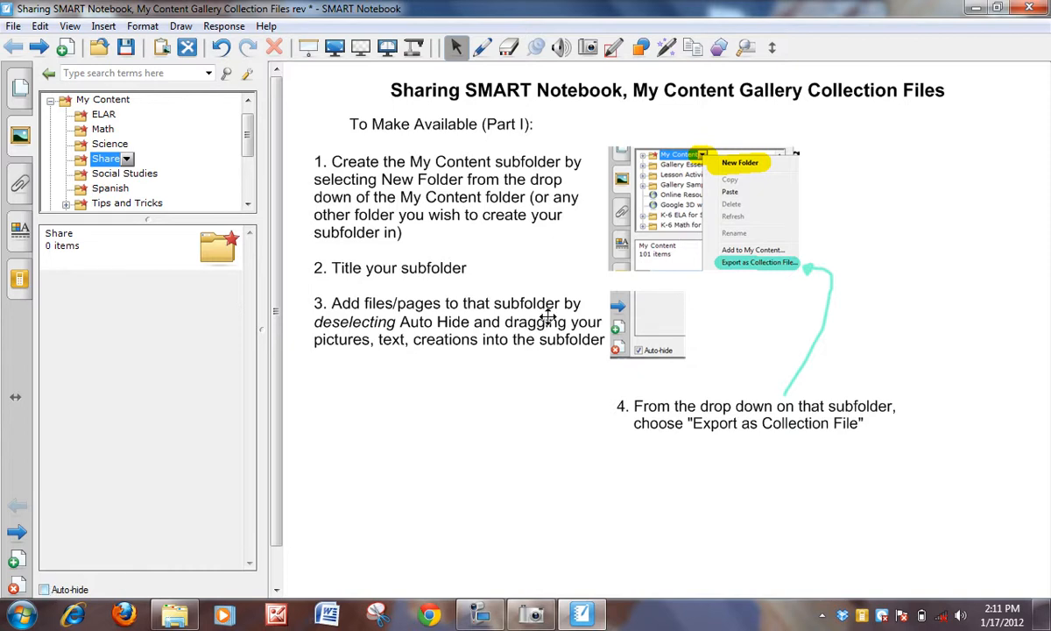
# Clone the My Content menu picture on the page, add it to the Share folder, and expand the folder's Pictures category
pyautogui.rightClick(693, 210)
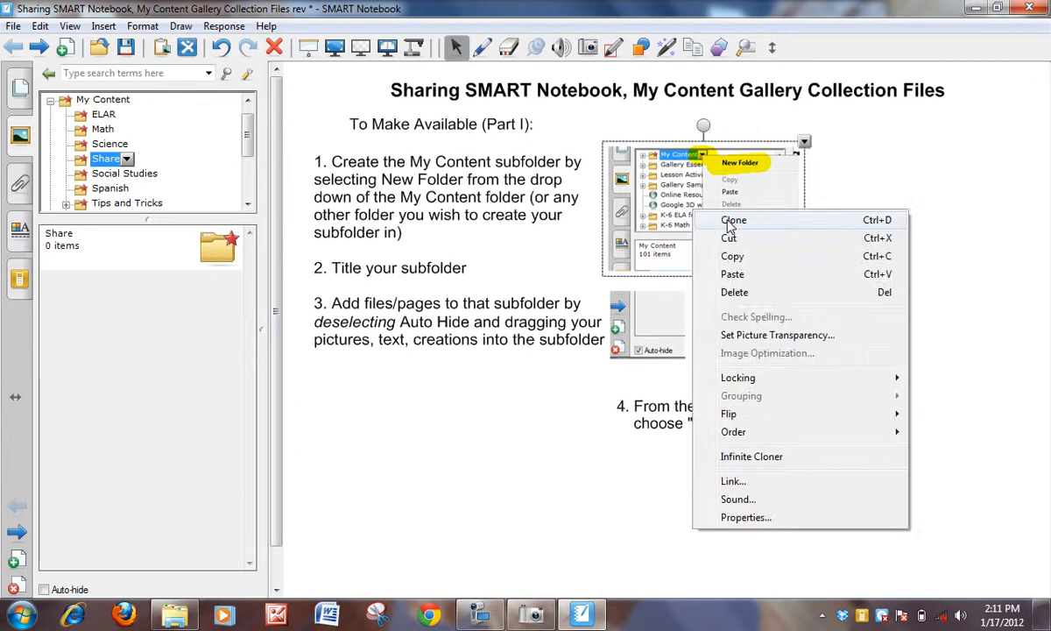
pyautogui.click(714, 219)
pyautogui.moveTo(664, 230)
pyautogui.mouseDown()
pyautogui.moveTo(442, 396)
pyautogui.moveTo(359, 420)
pyautogui.moveTo(263, 414)
pyautogui.moveTo(250, 425)
pyautogui.moveTo(163, 394)
pyautogui.mouseUp()
pyautogui.click(50, 278)
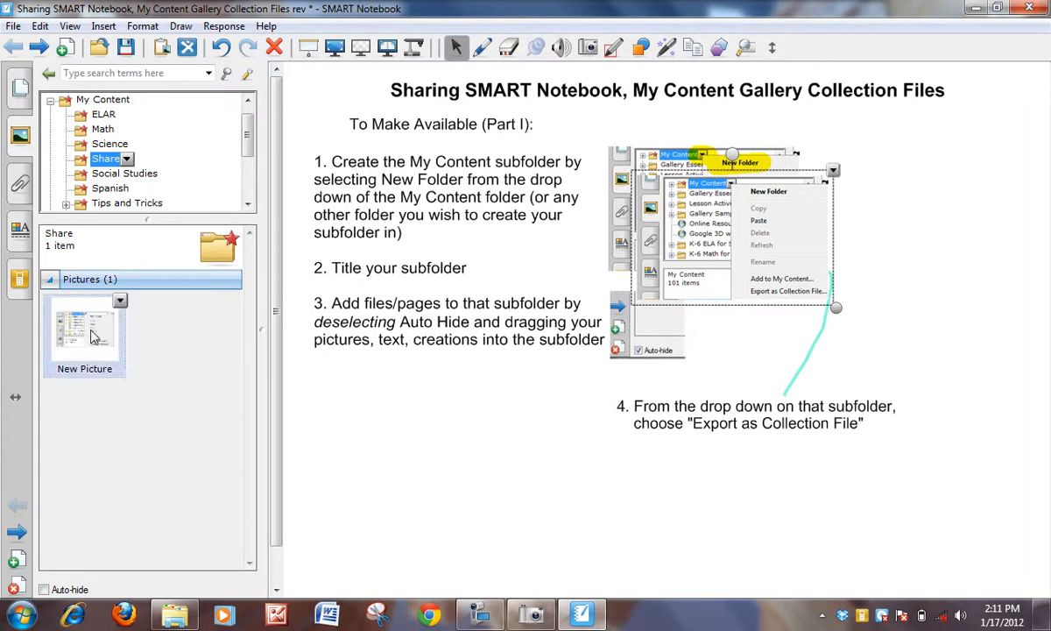
pyautogui.click(120, 301)
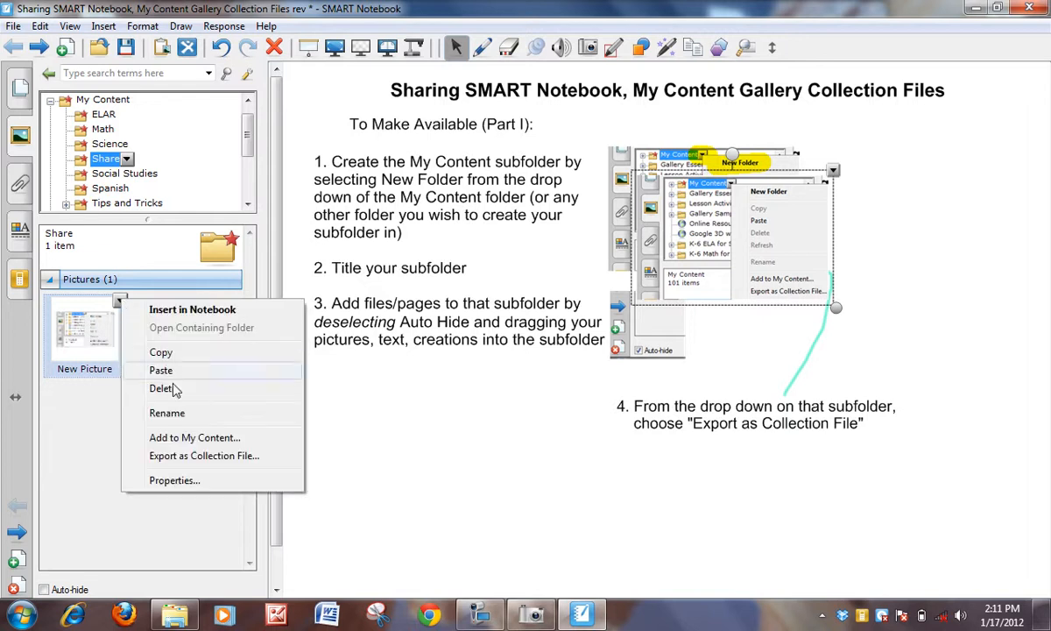
pyautogui.click(167, 412)
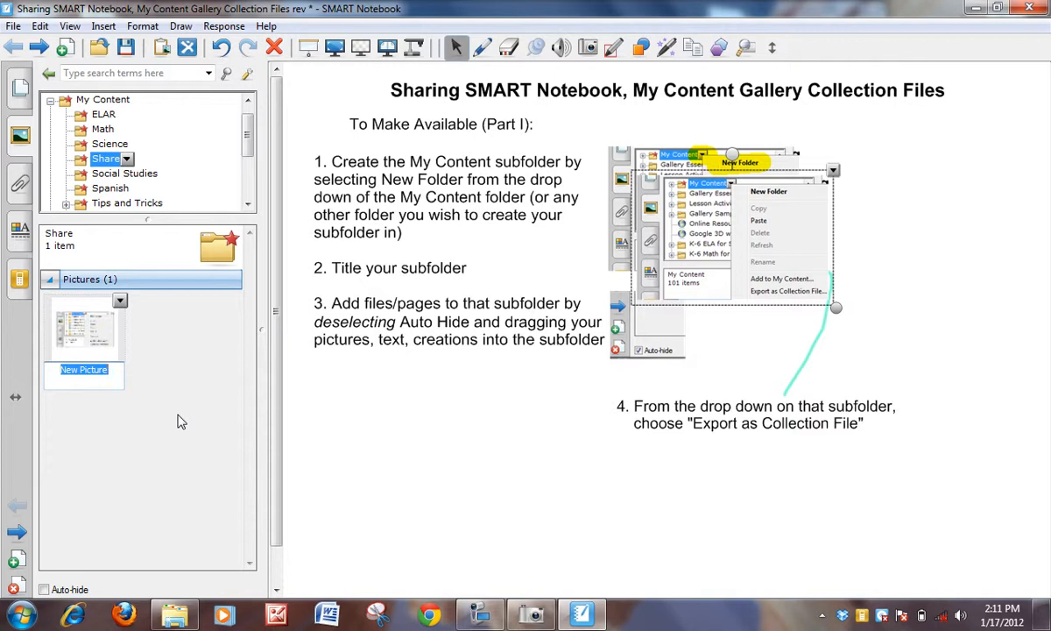
pyautogui.click(178, 415)
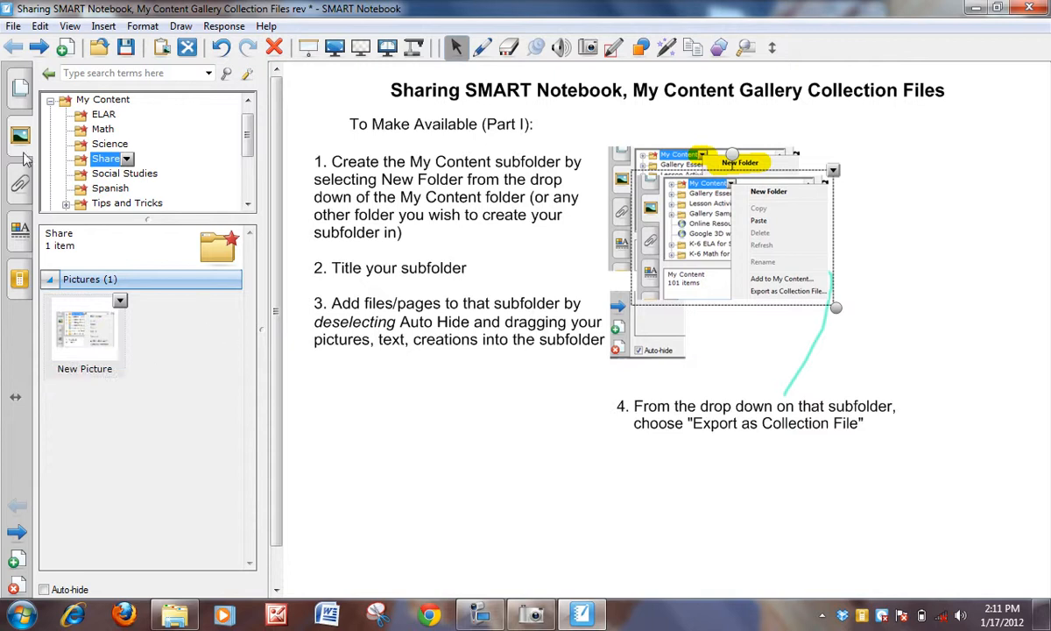
# Add page 1 to the gallery's Share folder and expand the folder's Notebook Files and Pages category
pyautogui.click(20, 88)
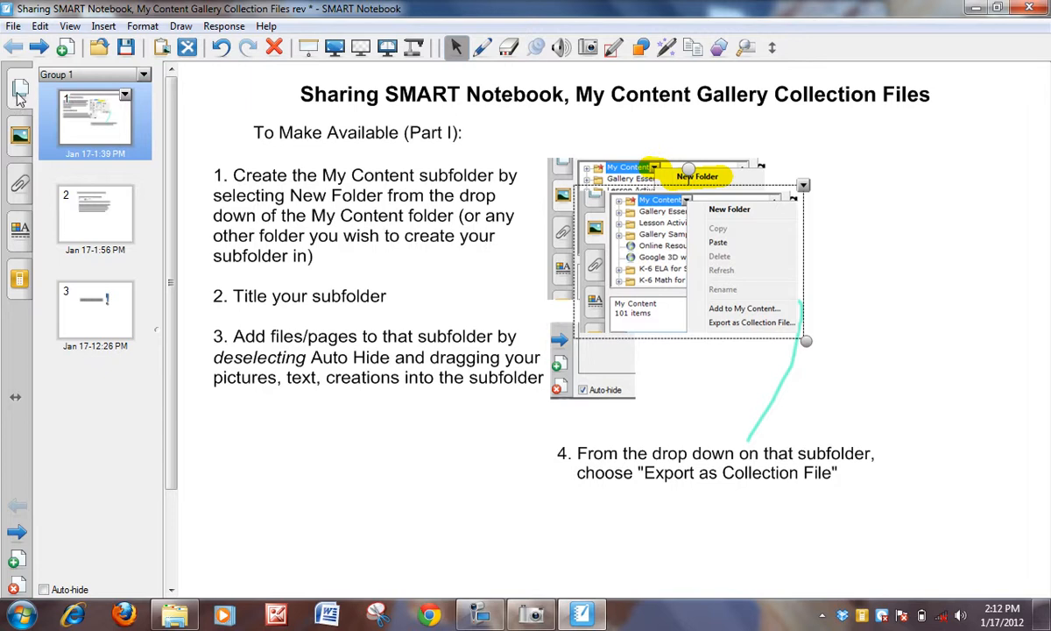
pyautogui.click(126, 95)
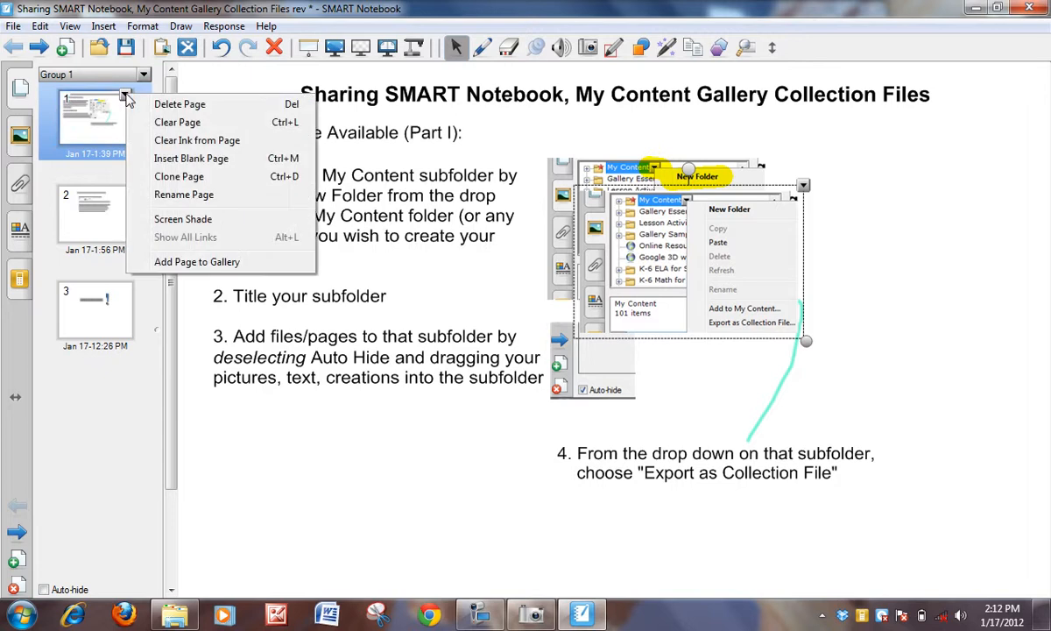
pyautogui.click(201, 262)
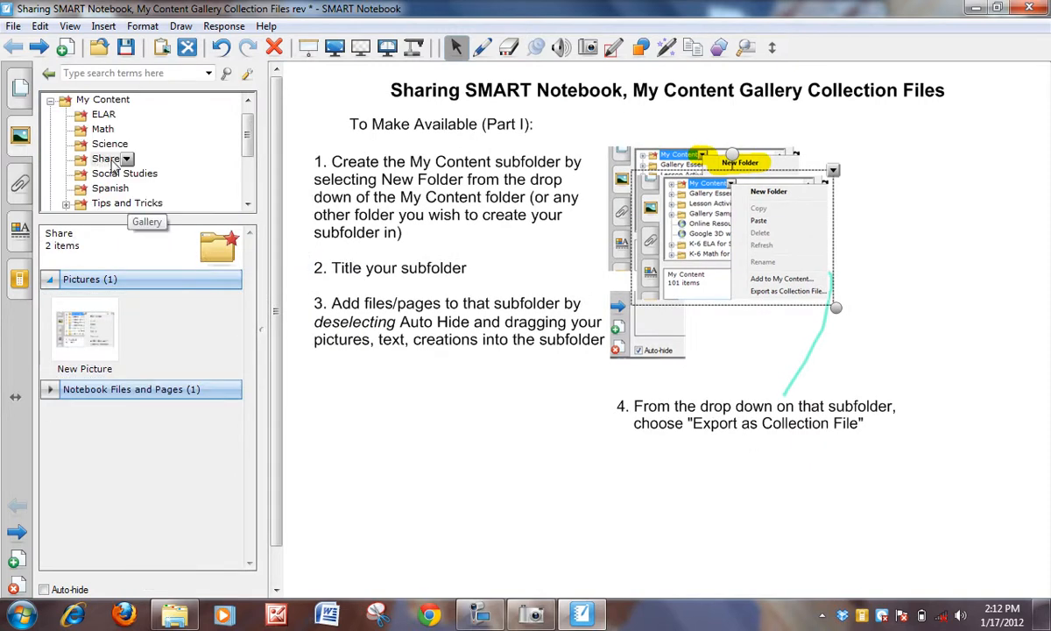
pyautogui.click(51, 390)
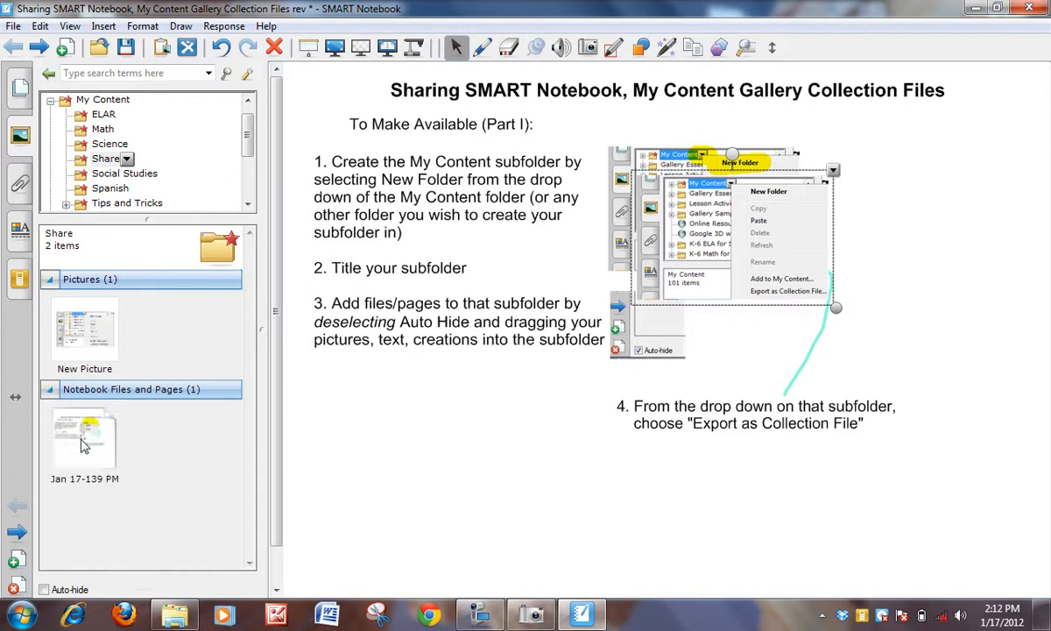
# Try to add the Adding and Subtracting notebook file from My Content to the Share folder, and check the folder's contents
pyautogui.click(121, 101)
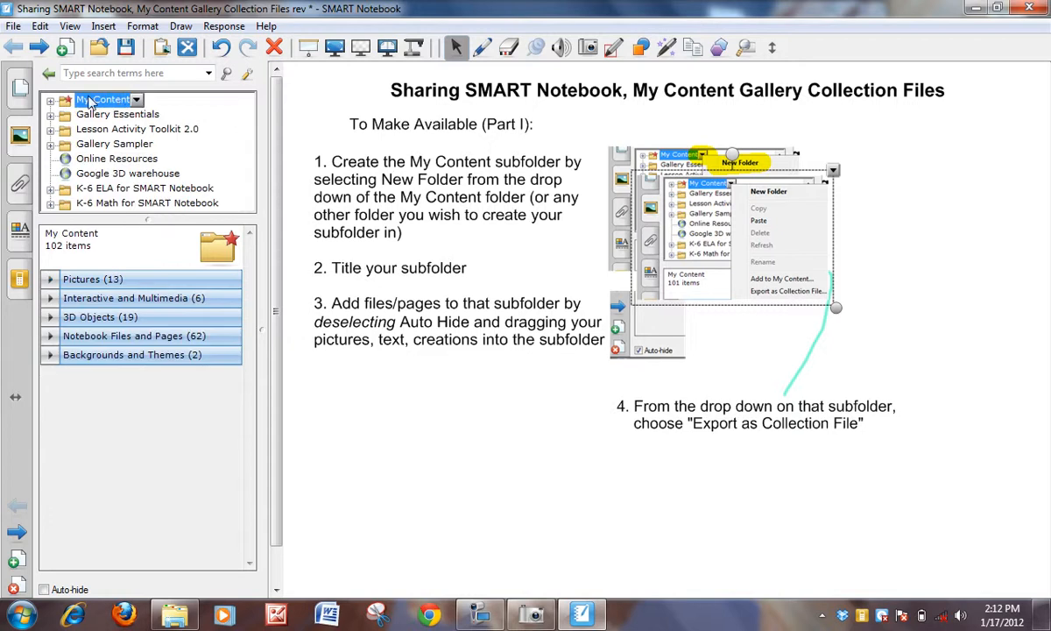
pyautogui.click(50, 336)
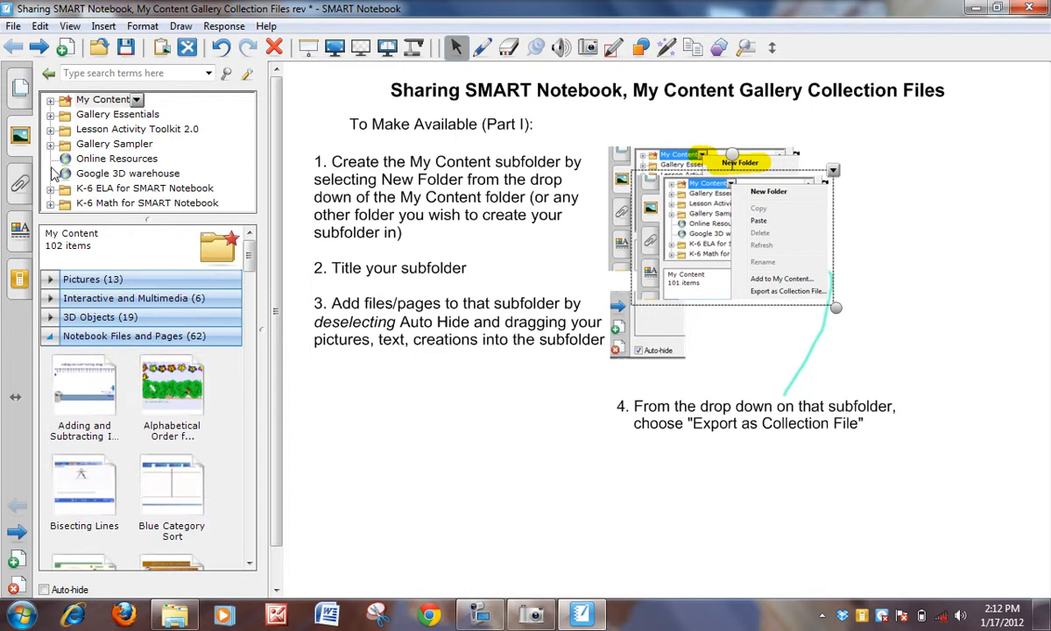
pyautogui.click(50, 100)
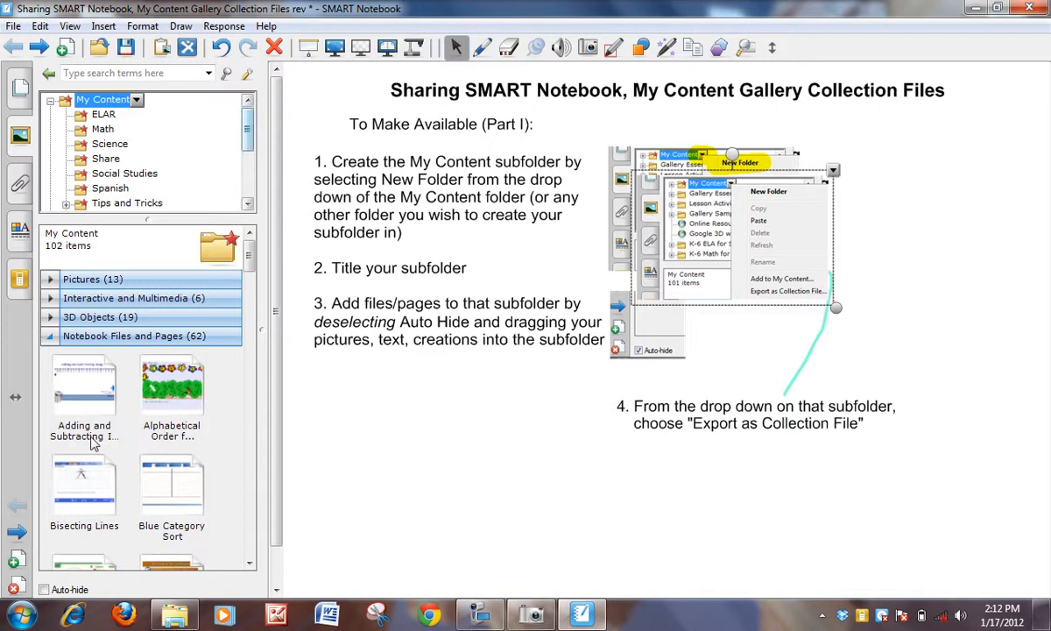
pyautogui.moveTo(88, 396); pyautogui.dragTo(106, 159)
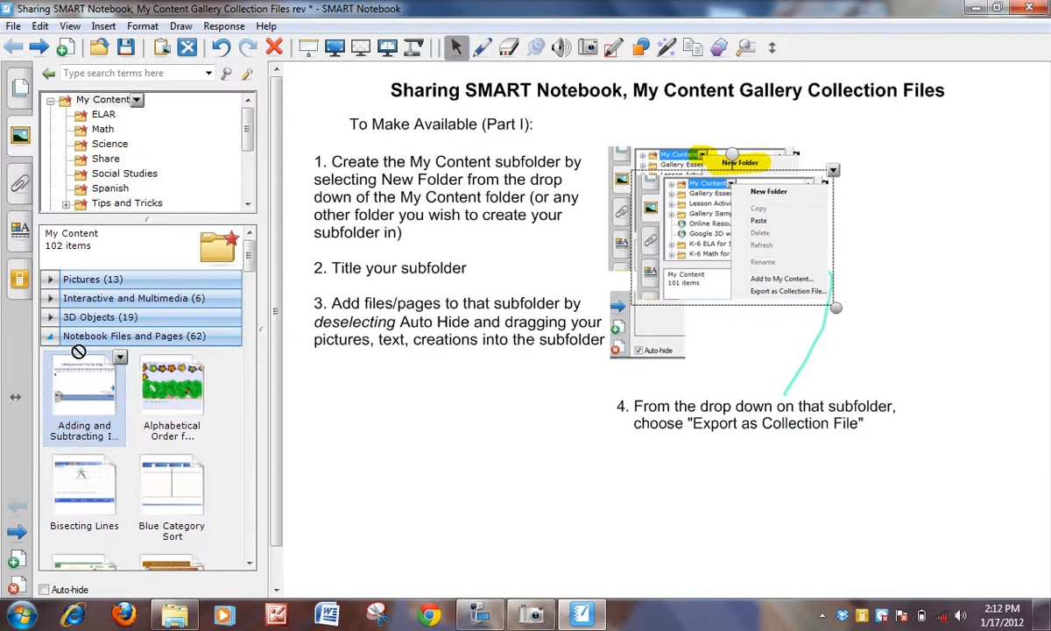
pyautogui.click(109, 157)
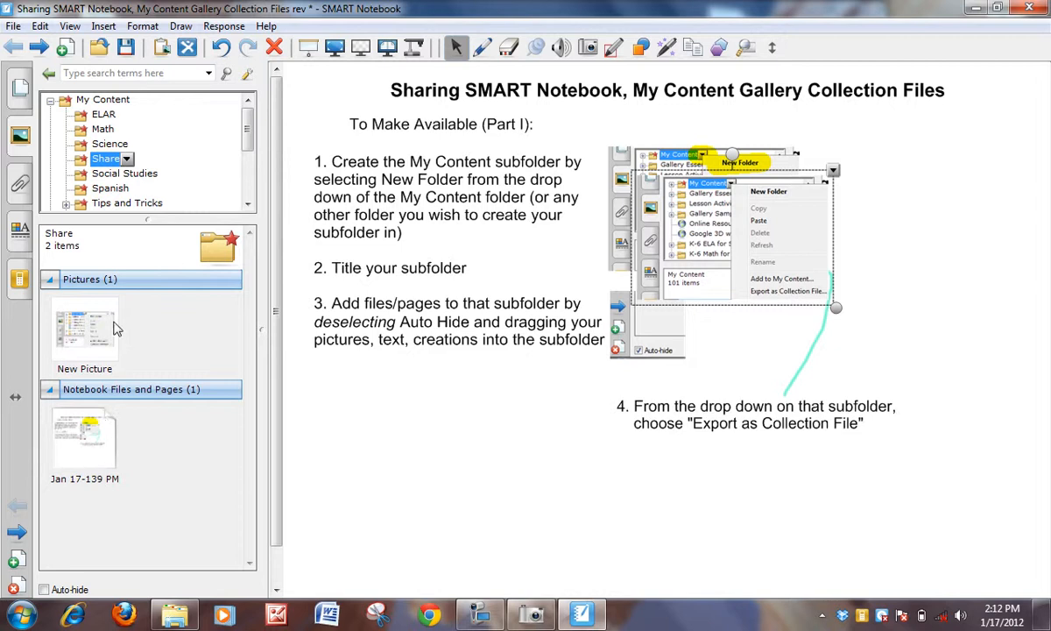
# Export the Share folder as a collection file named Share, saved as a Gallery File on the Desktop
pyautogui.click(127, 160)
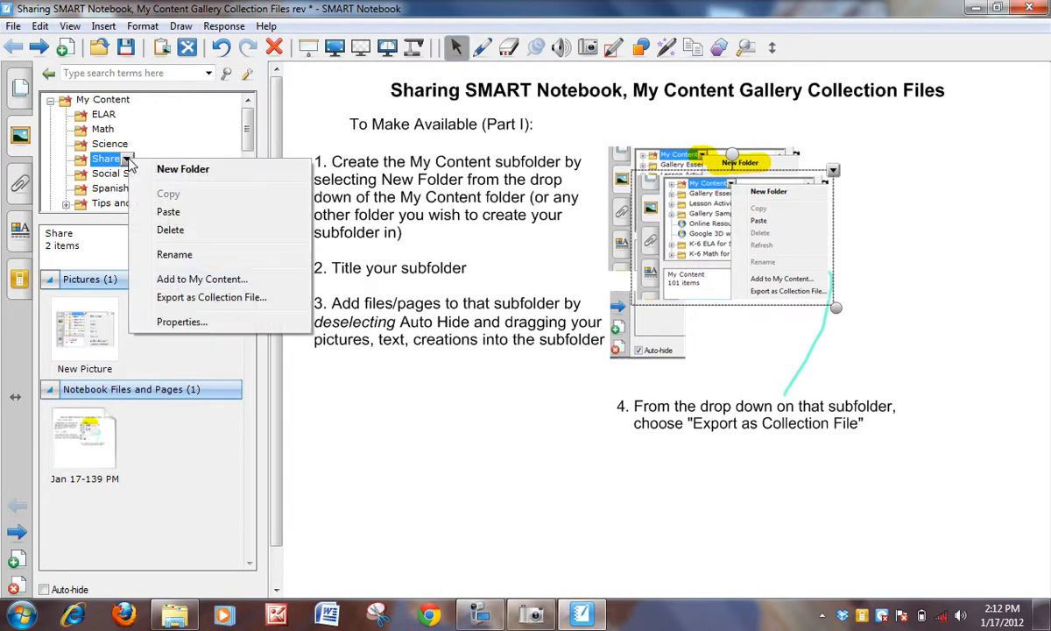
pyautogui.click(242, 299)
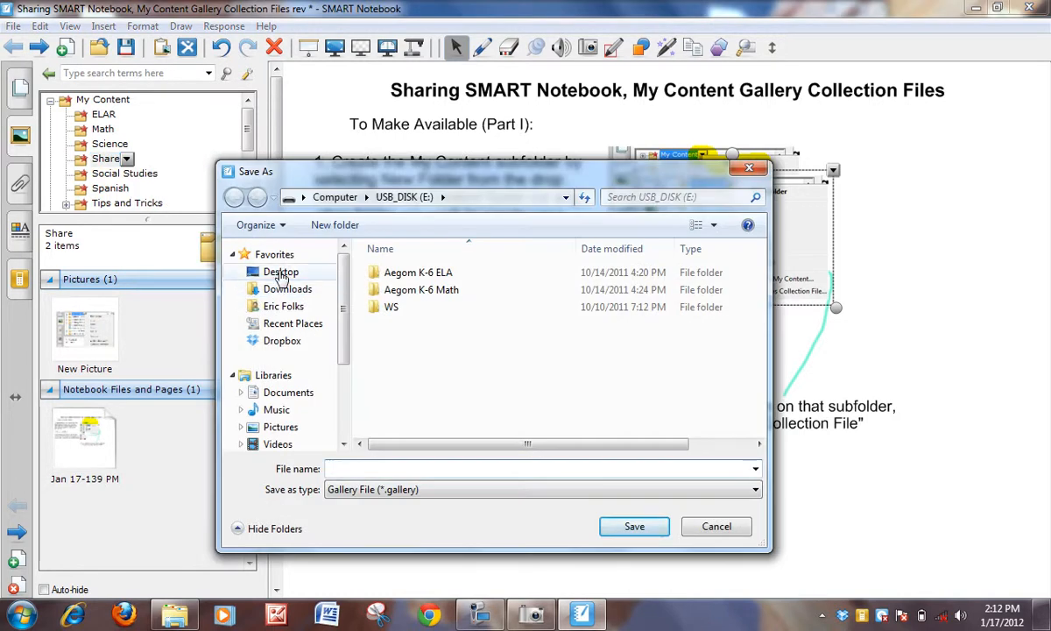
pyautogui.click(270, 270)
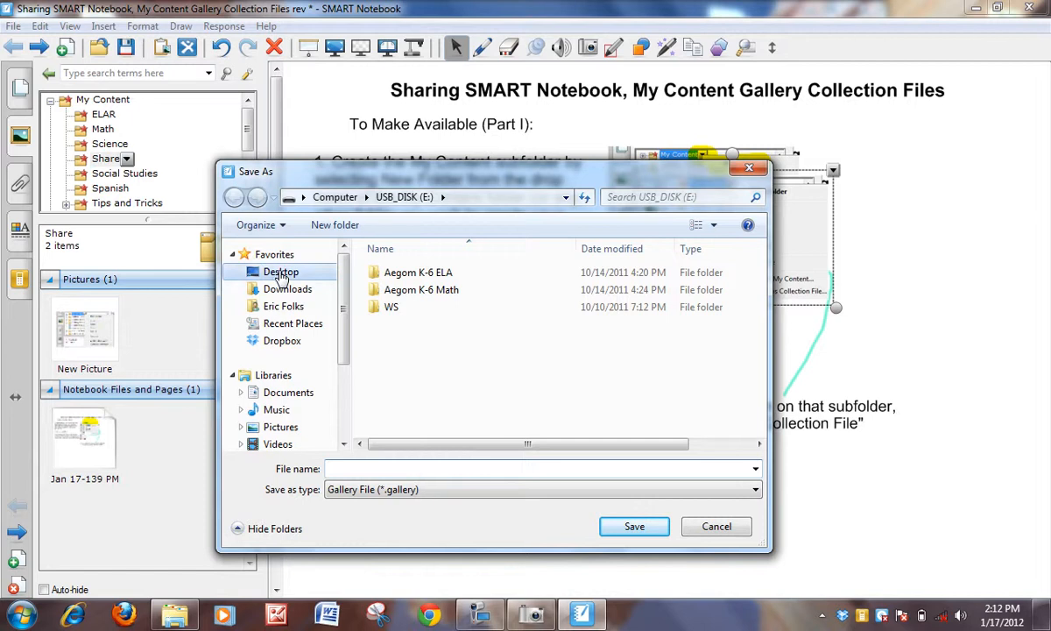
pyautogui.click(348, 471)
pyautogui.write('Share')
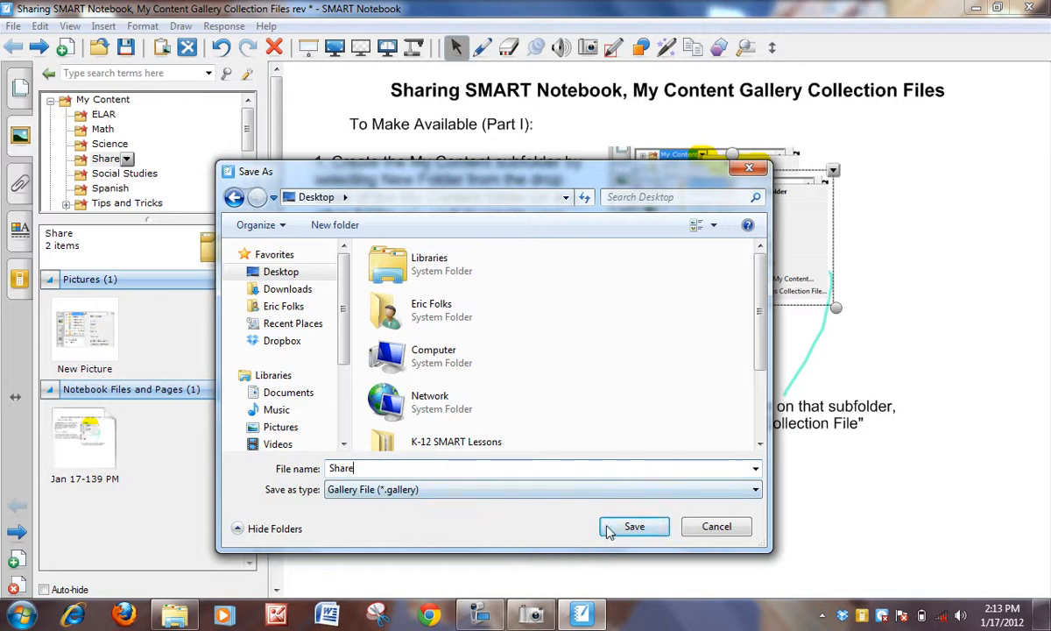
pyautogui.click(642, 526)
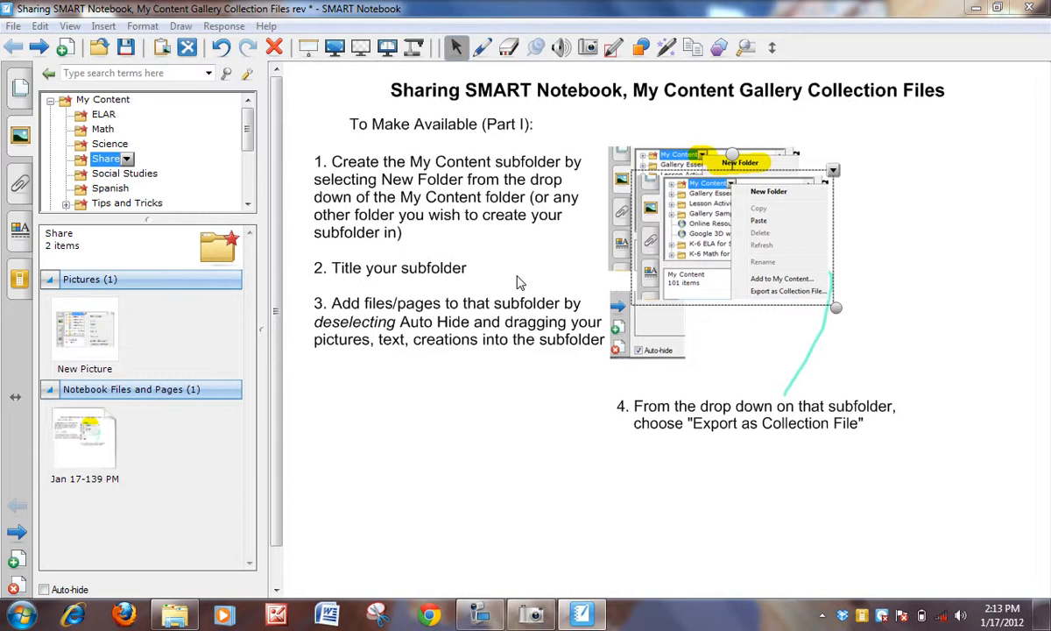
# Minimize the notebook window and copy the Share gallery collection from the desktop to USB_DISK (E:)
pyautogui.click(976, 13)
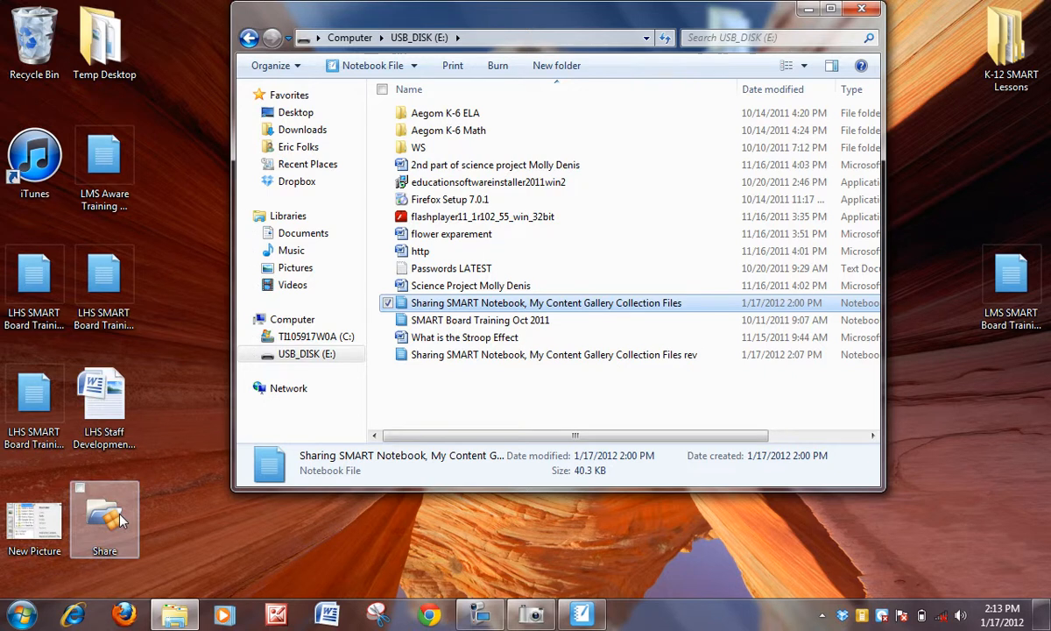
pyautogui.moveTo(120, 520); pyautogui.dragTo(457, 404)
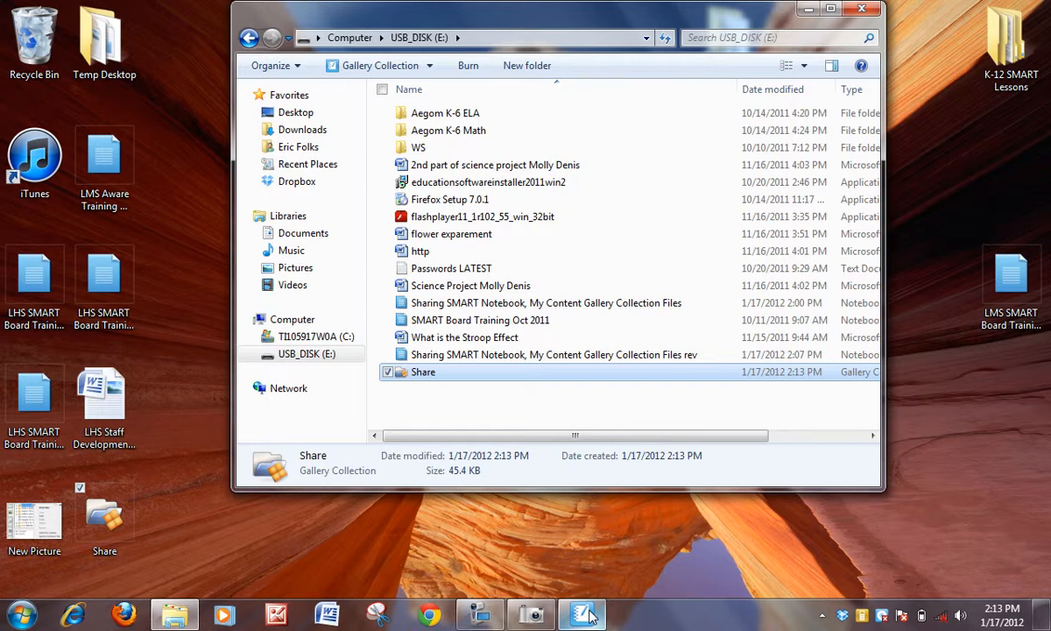
# Switch back to SMART Notebook and go to the next page to view the import instructions
pyautogui.moveTo(589, 615)
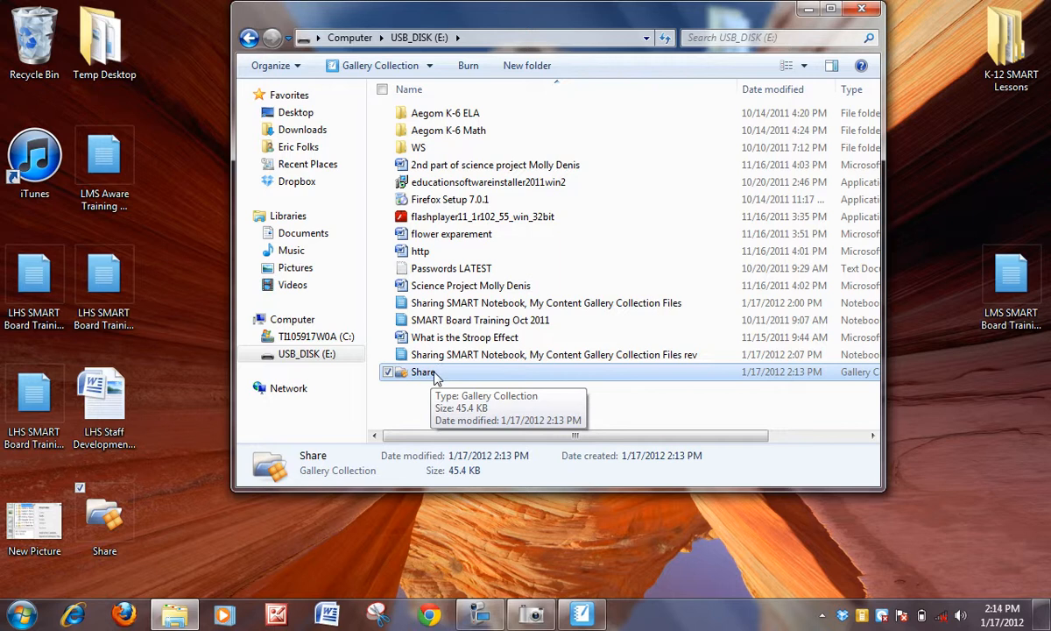
pyautogui.click(583, 614)
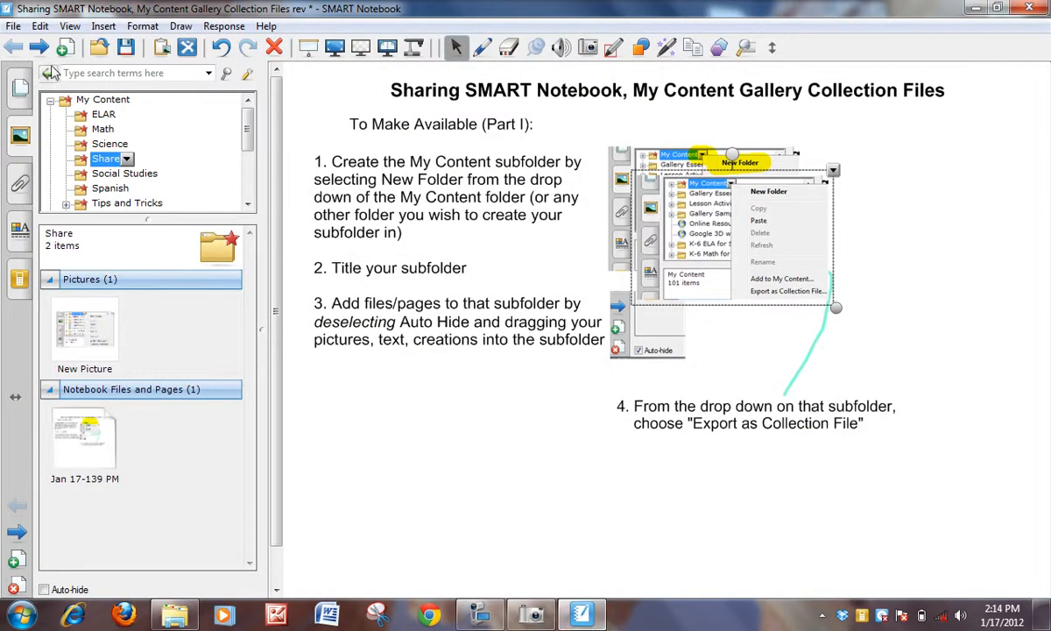
pyautogui.click(39, 49)
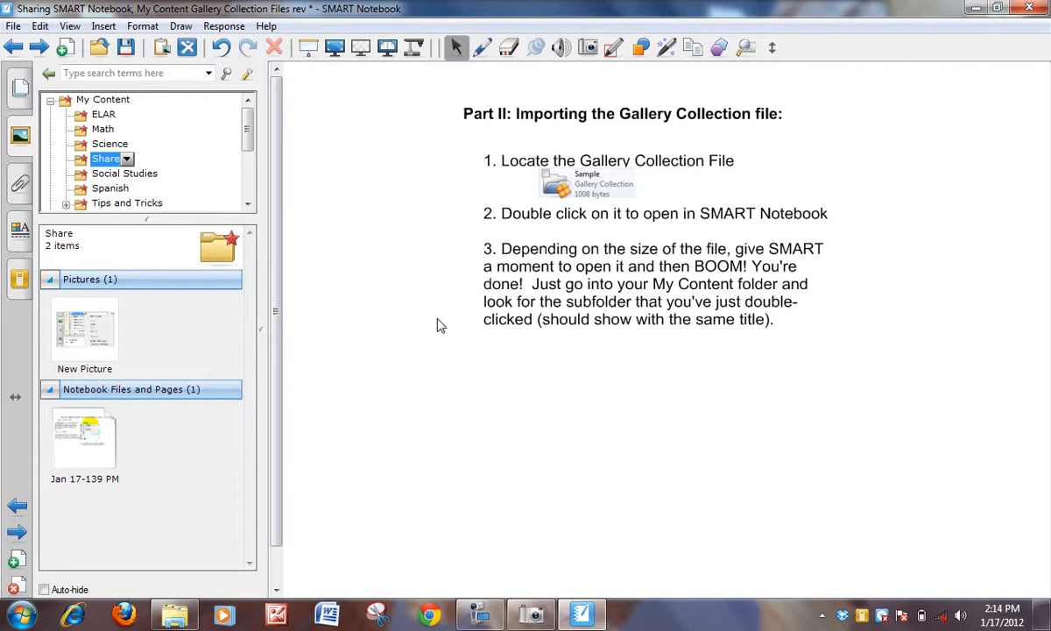
pyautogui.click(481, 616)
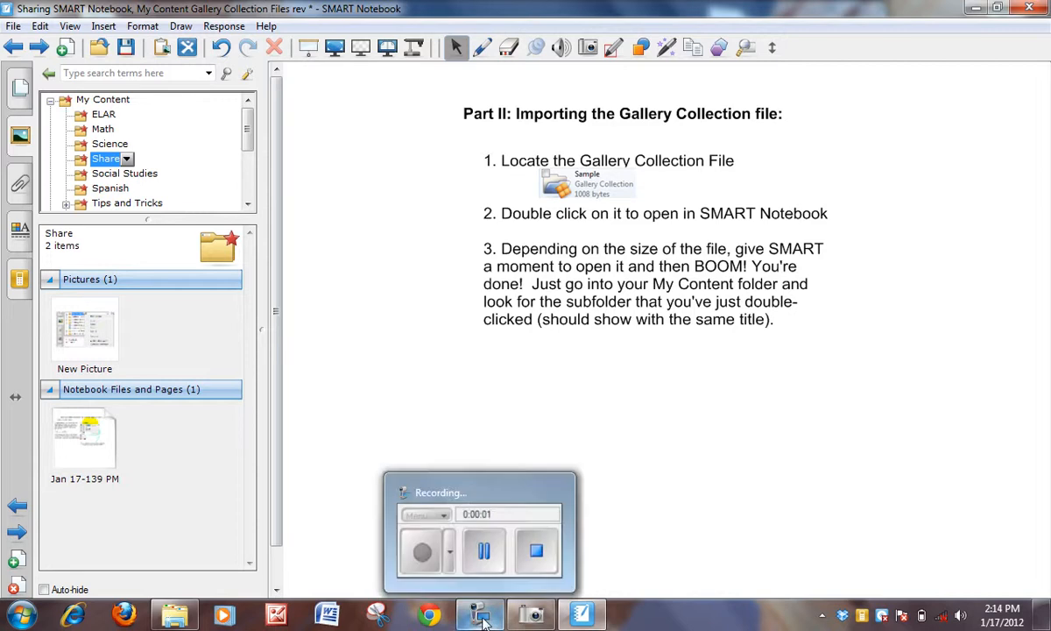